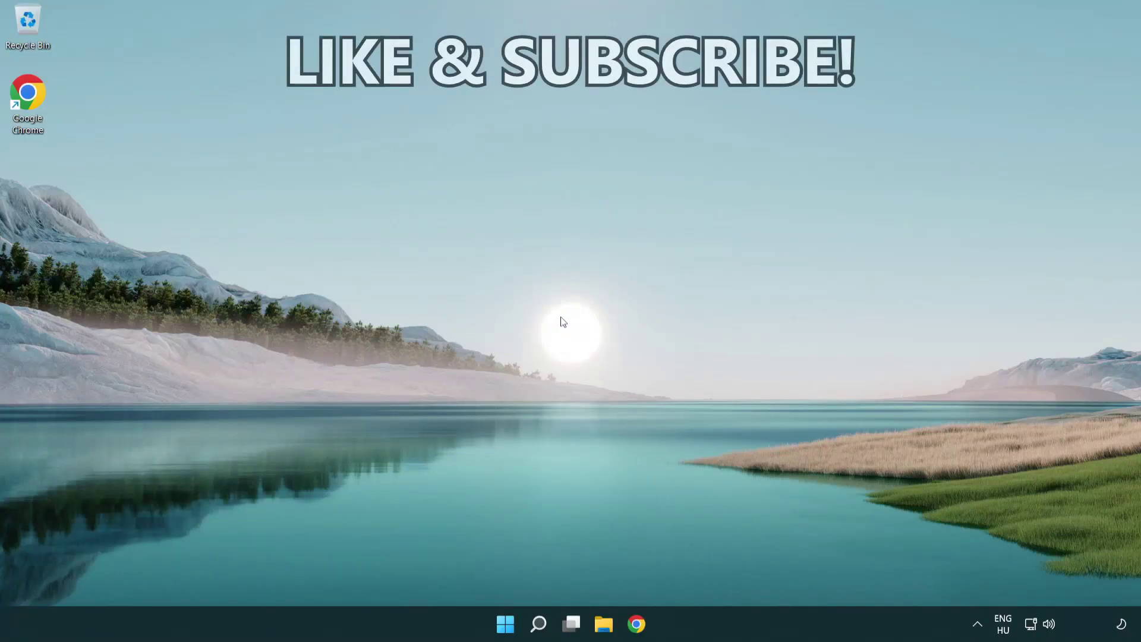
Step: Search for 'cmd' and run Command Prompt as administrator
{"action": "left_click", "coordinate": [539, 625]}
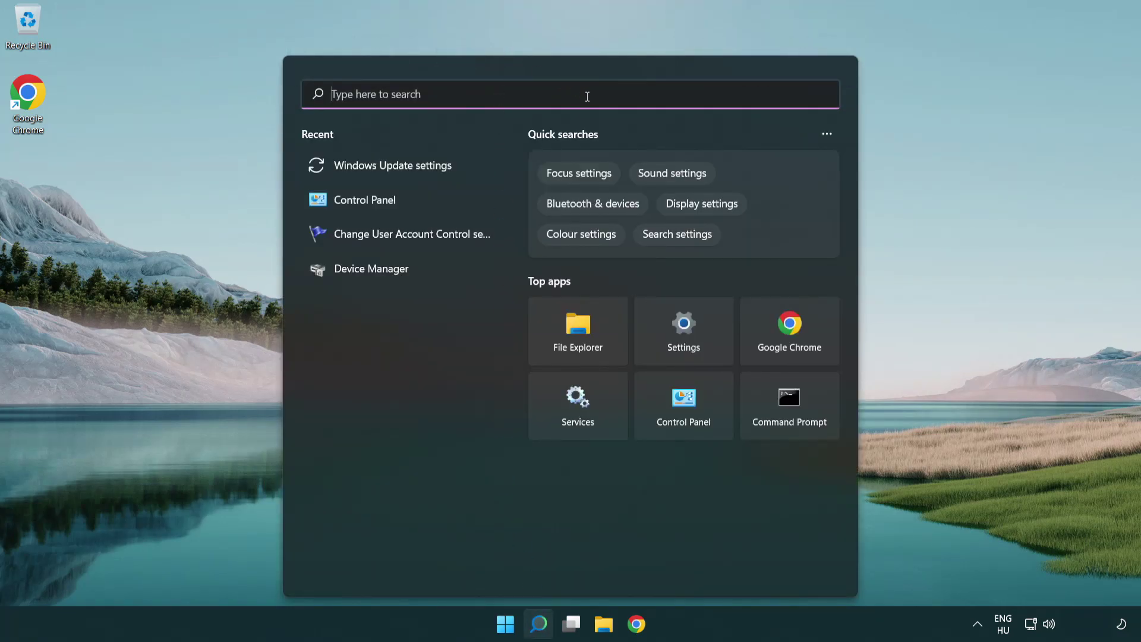
{"action": "type", "text": "cmd"}
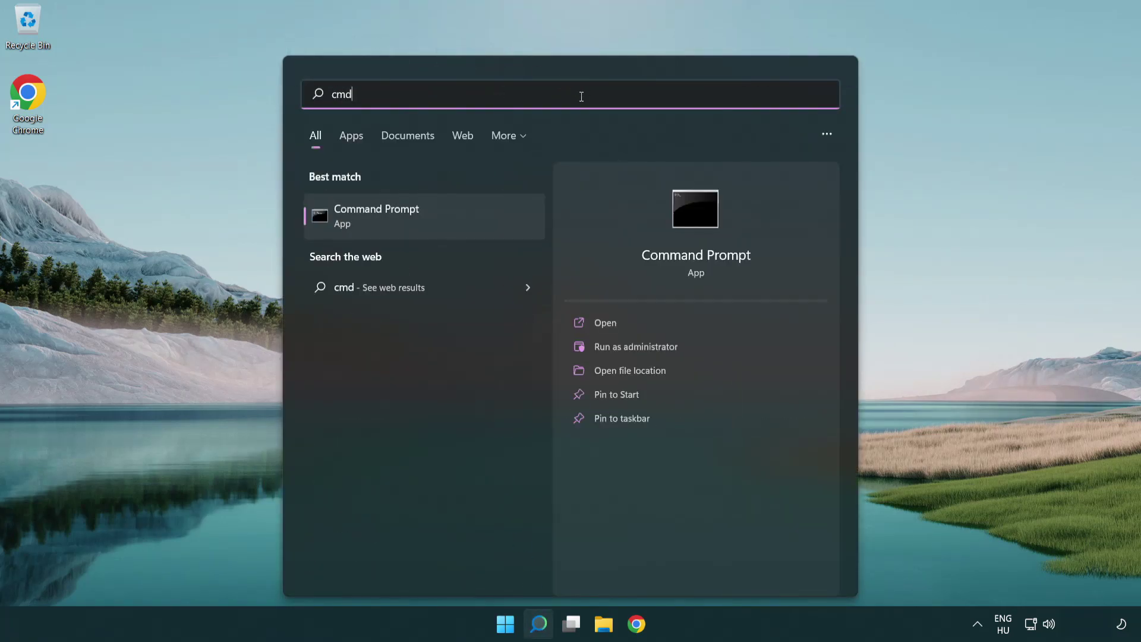
{"action": "right_click", "coordinate": [465, 213]}
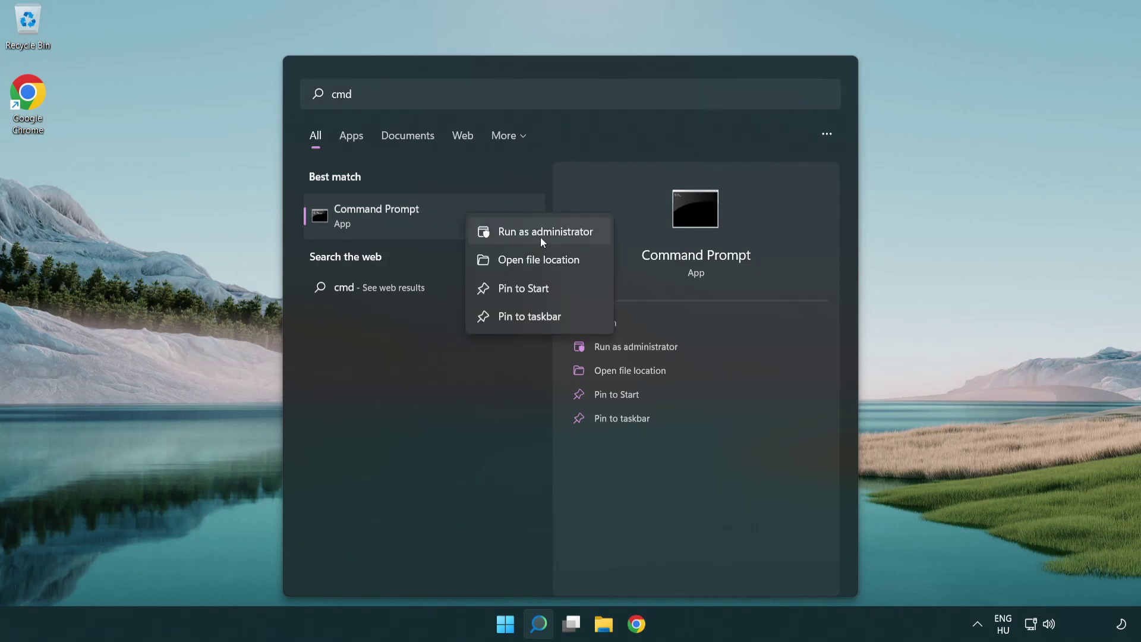
{"action": "left_click", "coordinate": [553, 232]}
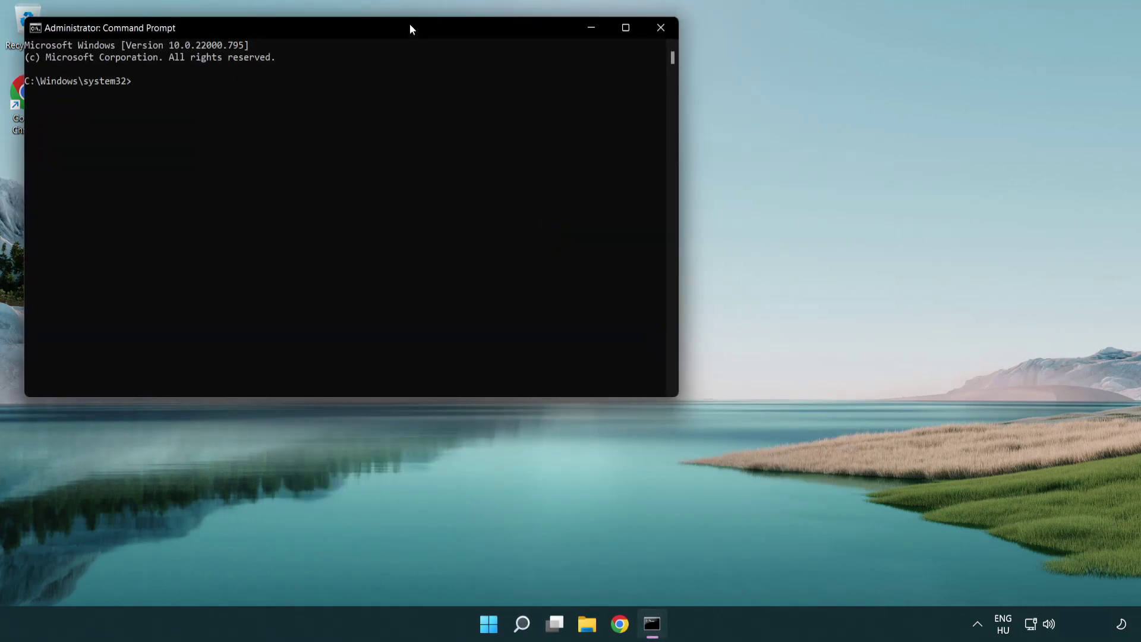
Step: Run ipconfig /flushdns and netsh winsock reset, then exit Command Prompt
{"action": "left_click_drag", "start_coordinate": [409, 25], "coordinate": [618, 128]}
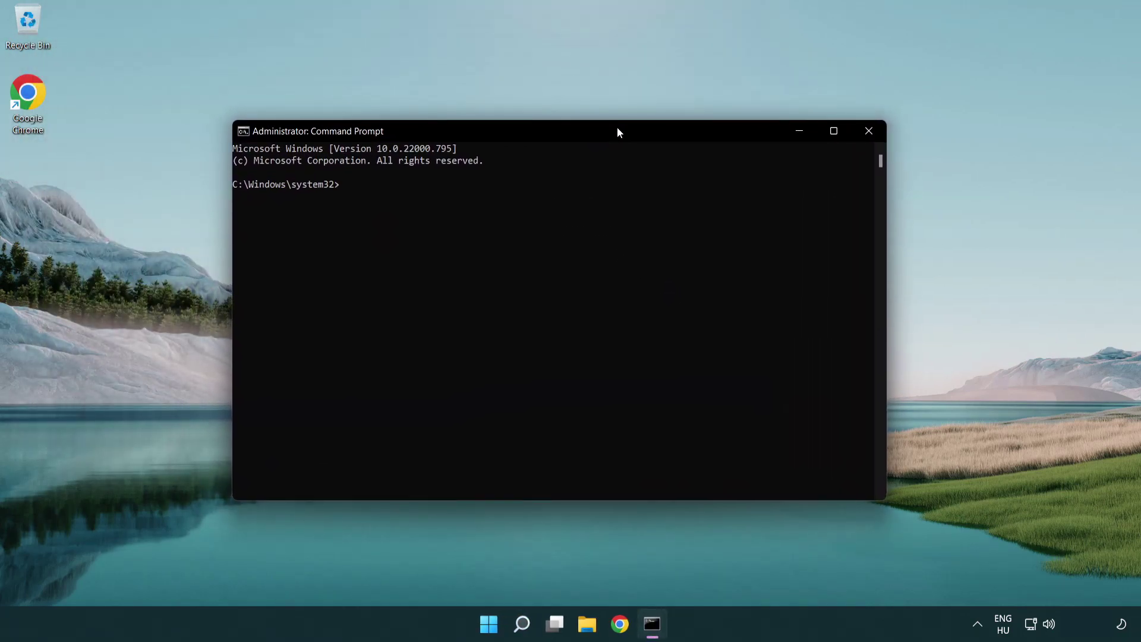
{"action": "type", "text": "i"}
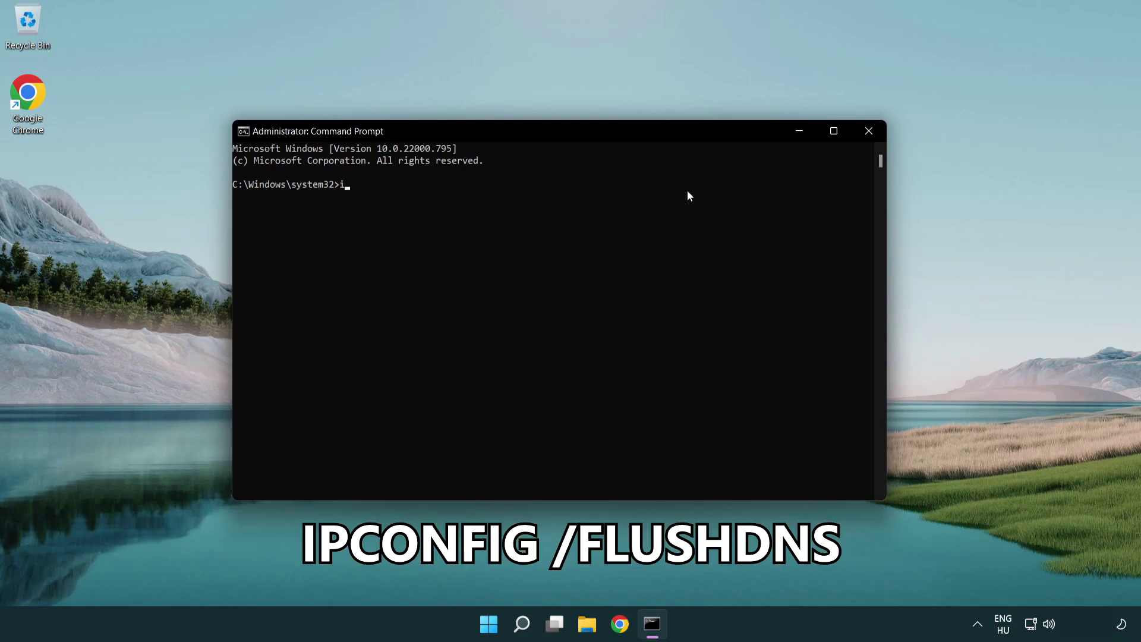
{"action": "type", "text": "pconfig /flushdns"}
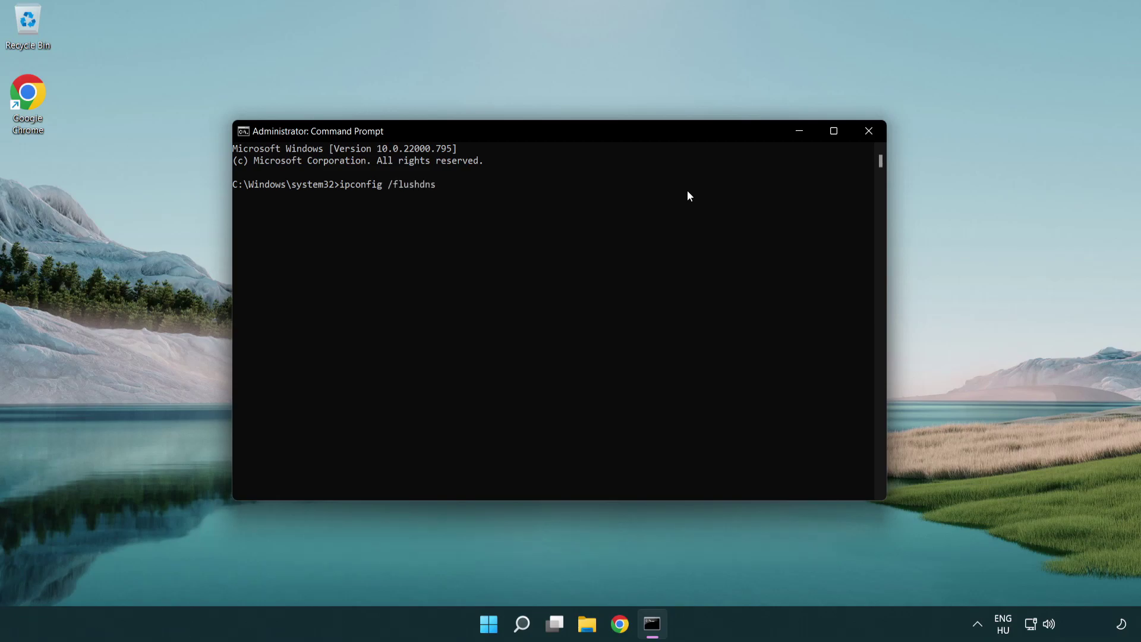
{"action": "key", "text": "Return"}
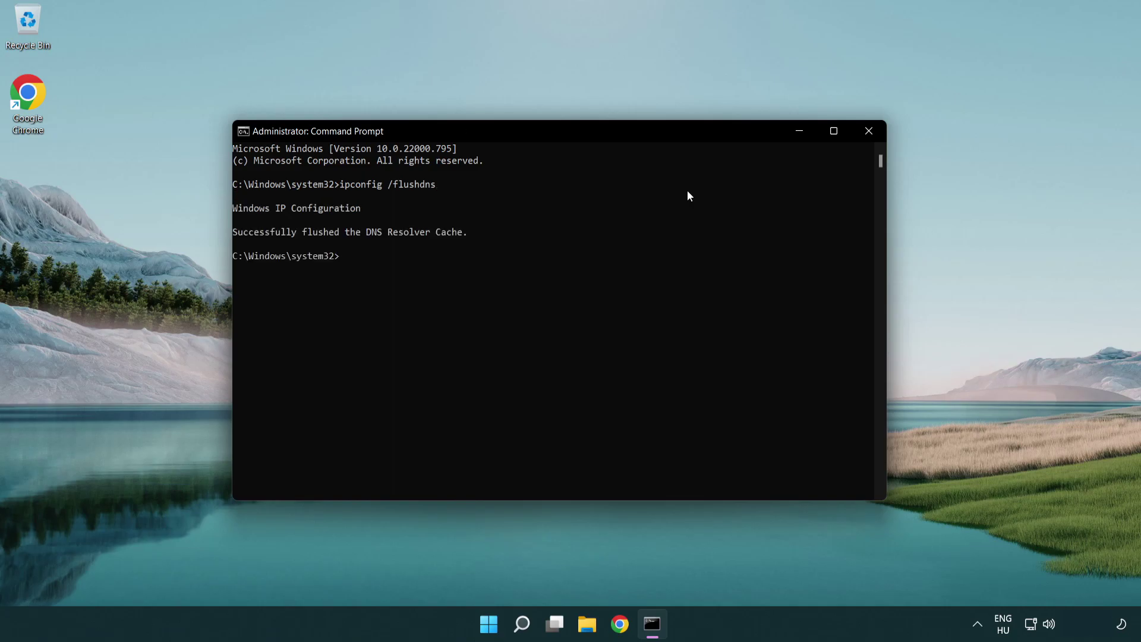
{"action": "type", "text": "ne"}
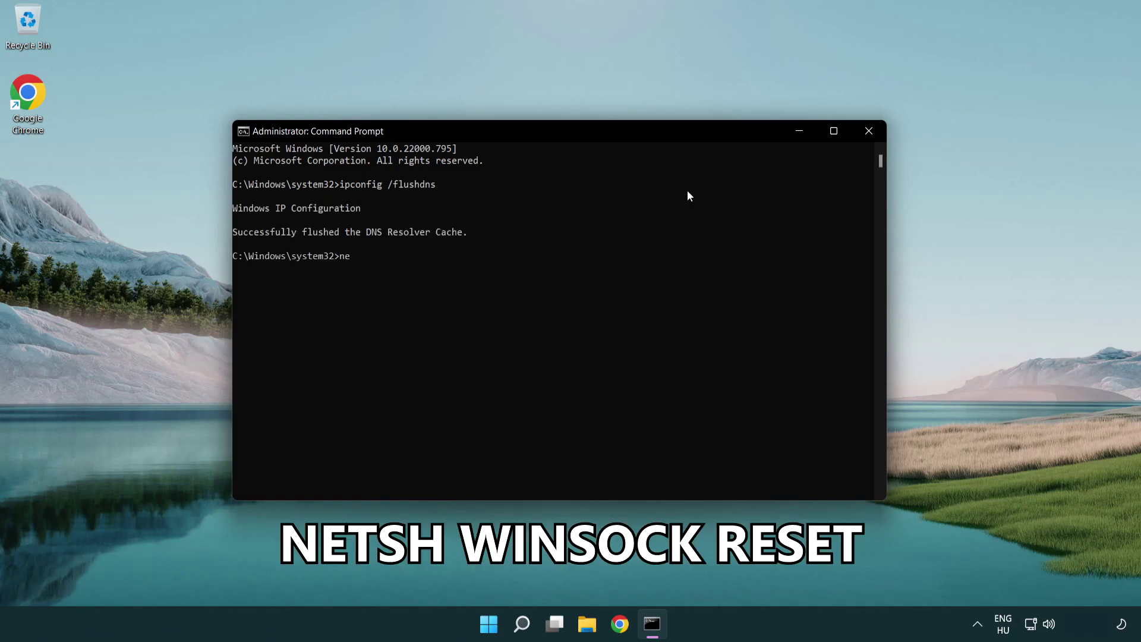
{"action": "type", "text": "tsh winsock reset"}
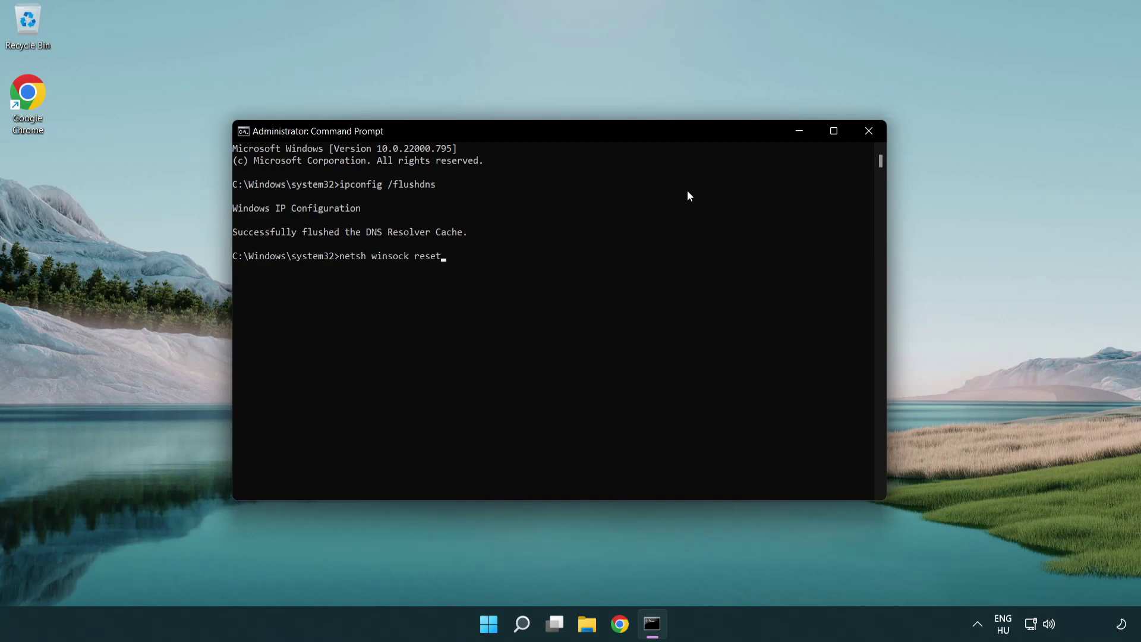
{"action": "key", "text": "Return"}
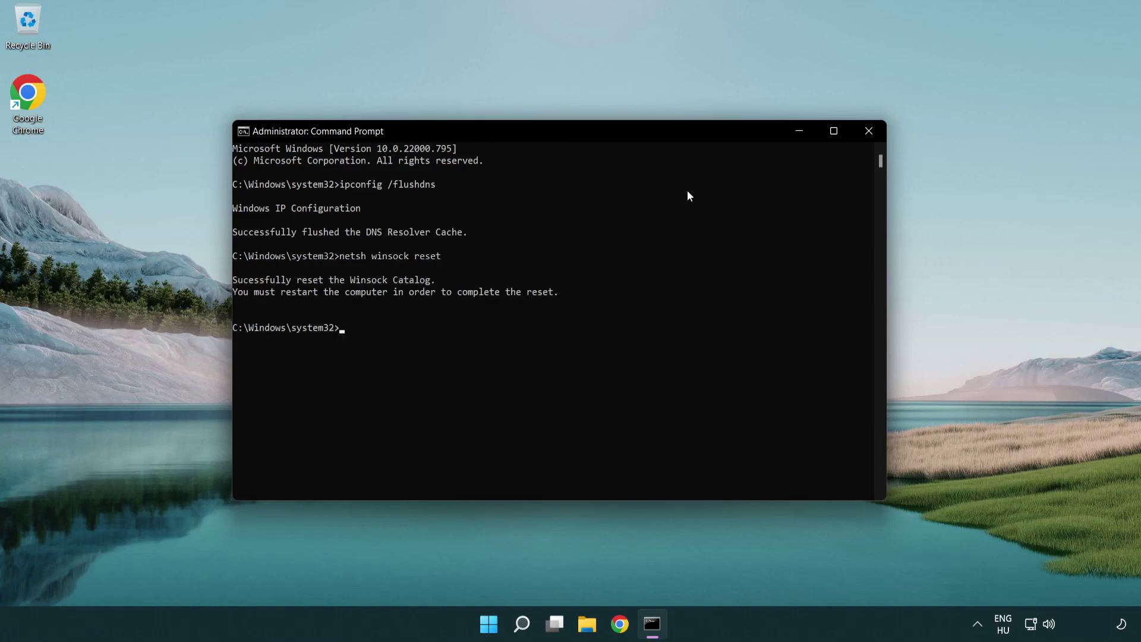
{"action": "type", "text": "exit"}
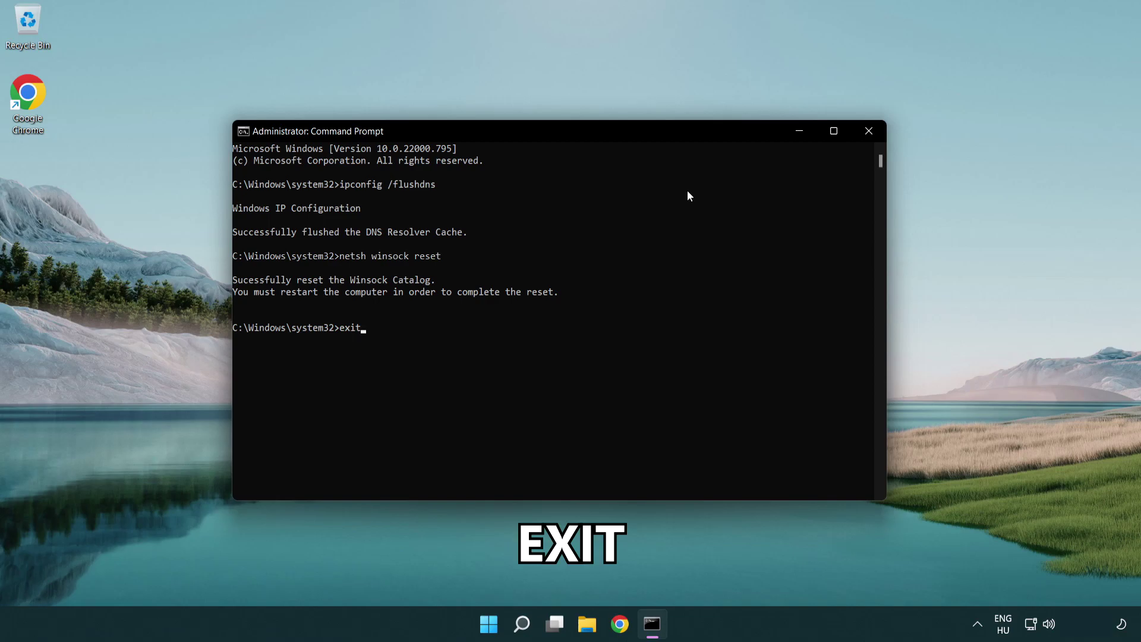
{"action": "key", "text": "Return"}
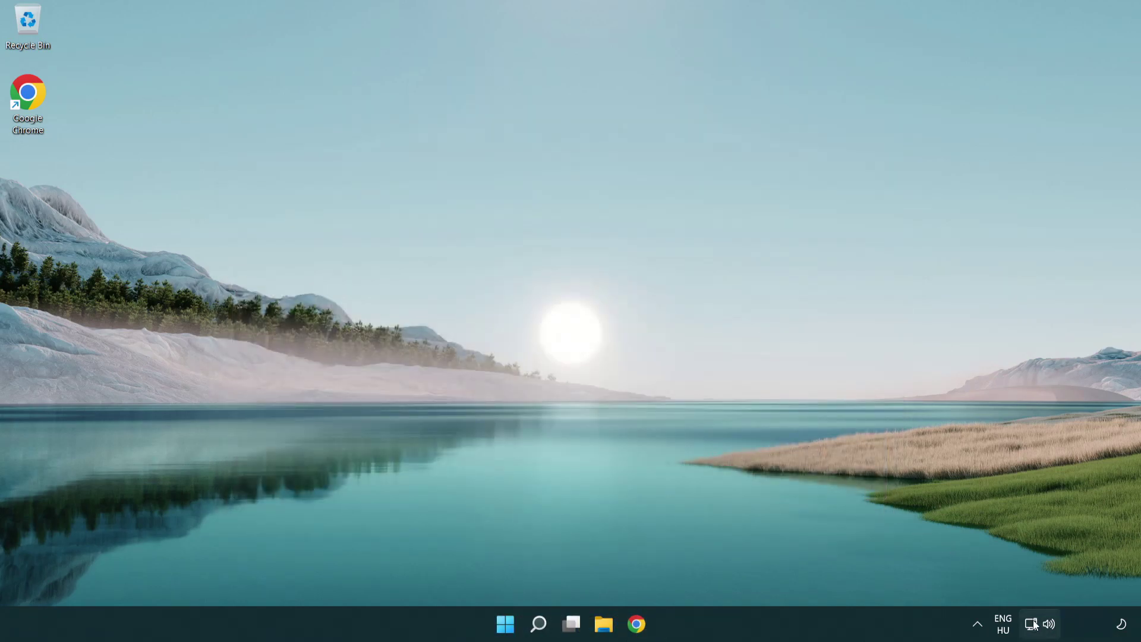
Step: From the tray network icon, open Advanced network settings and then More network adapter options
{"action": "right_click", "coordinate": [1034, 627]}
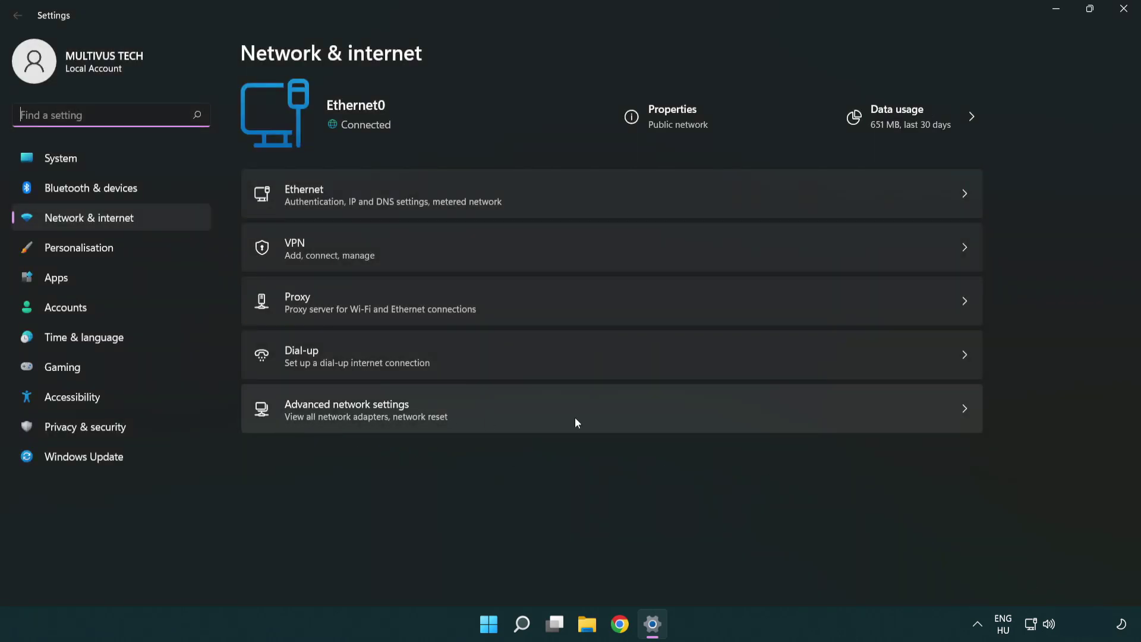
{"action": "left_click", "coordinate": [614, 418]}
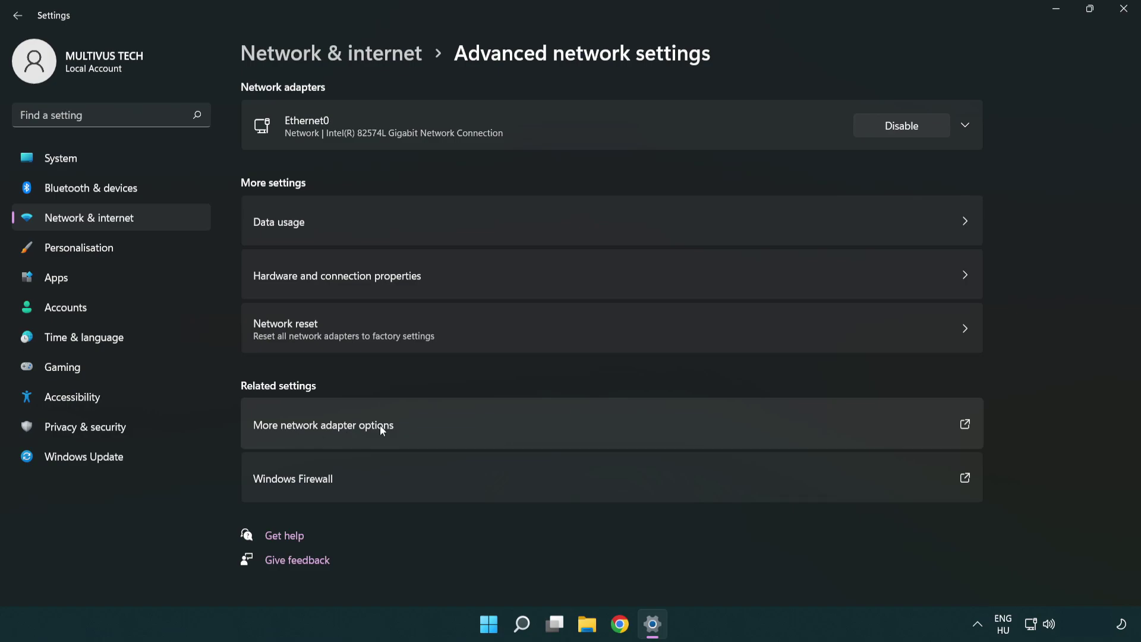
{"action": "left_click", "coordinate": [349, 429]}
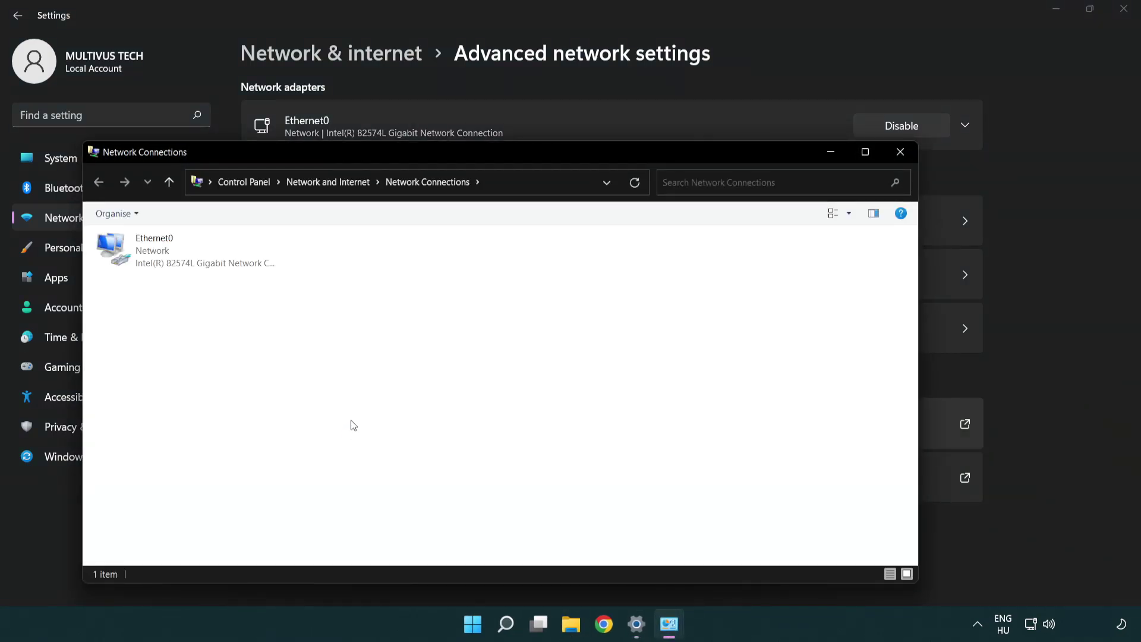
Step: Open Ethernet0's Properties and select Internet Protocol Version 4 (TCP/IPv4)
{"action": "left_click_drag", "start_coordinate": [417, 165], "coordinate": [498, 92]}
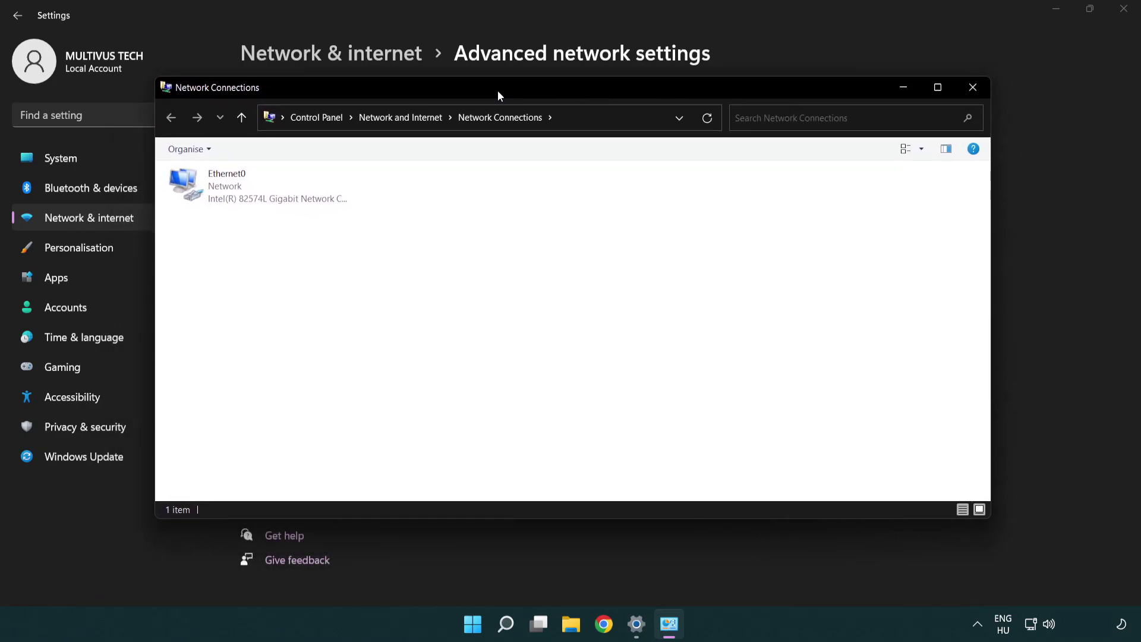
{"action": "left_click", "coordinate": [233, 186]}
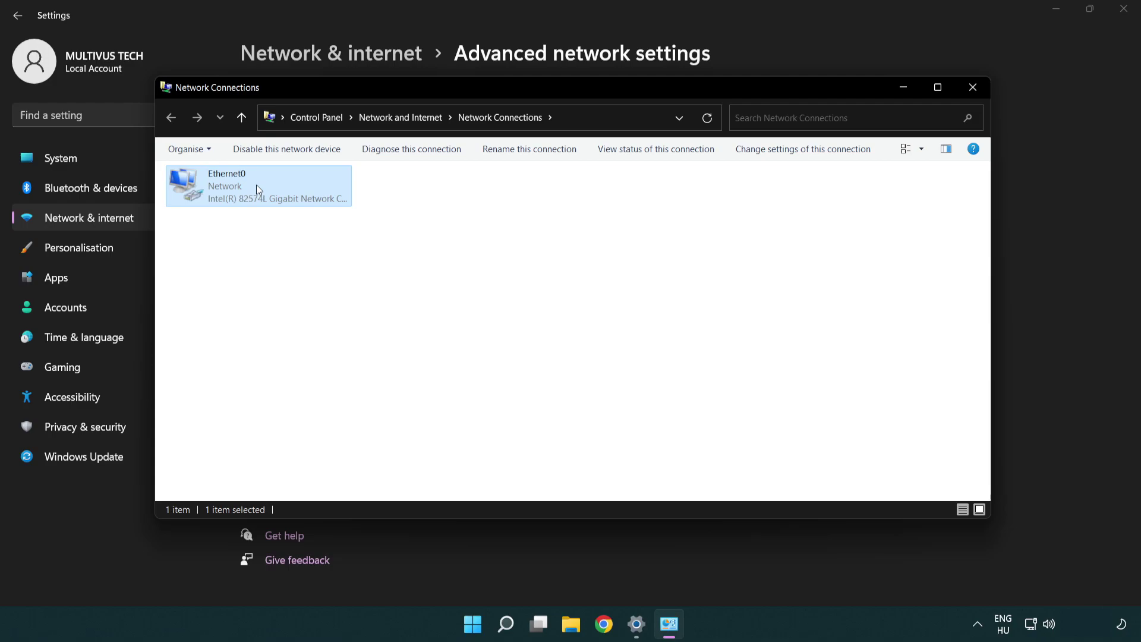
{"action": "right_click", "coordinate": [254, 187]}
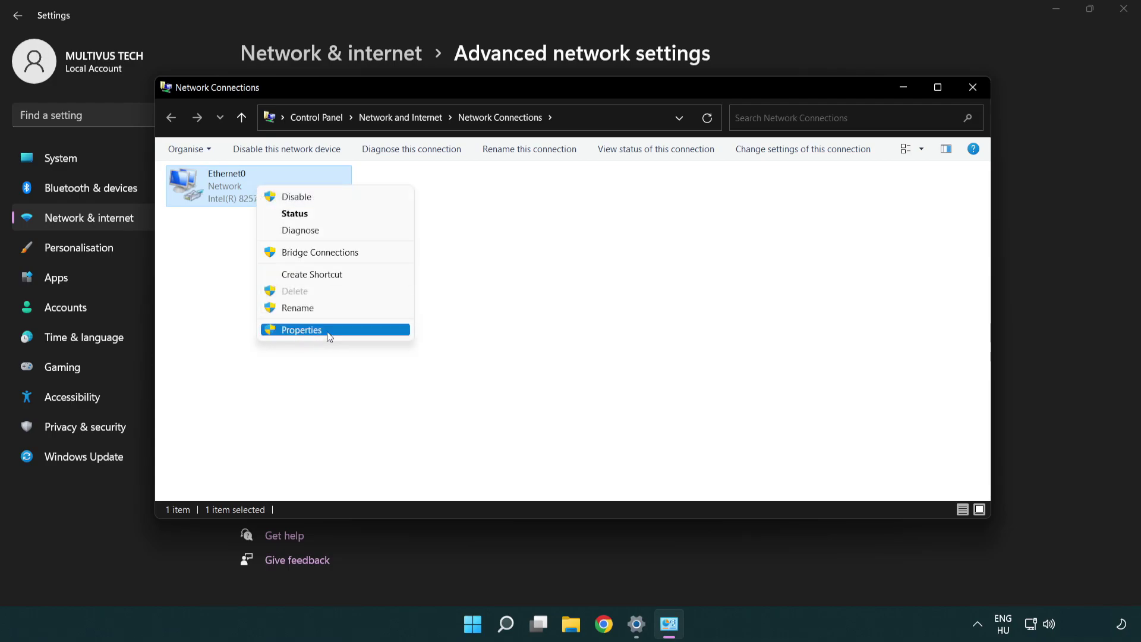
{"action": "left_click", "coordinate": [345, 331]}
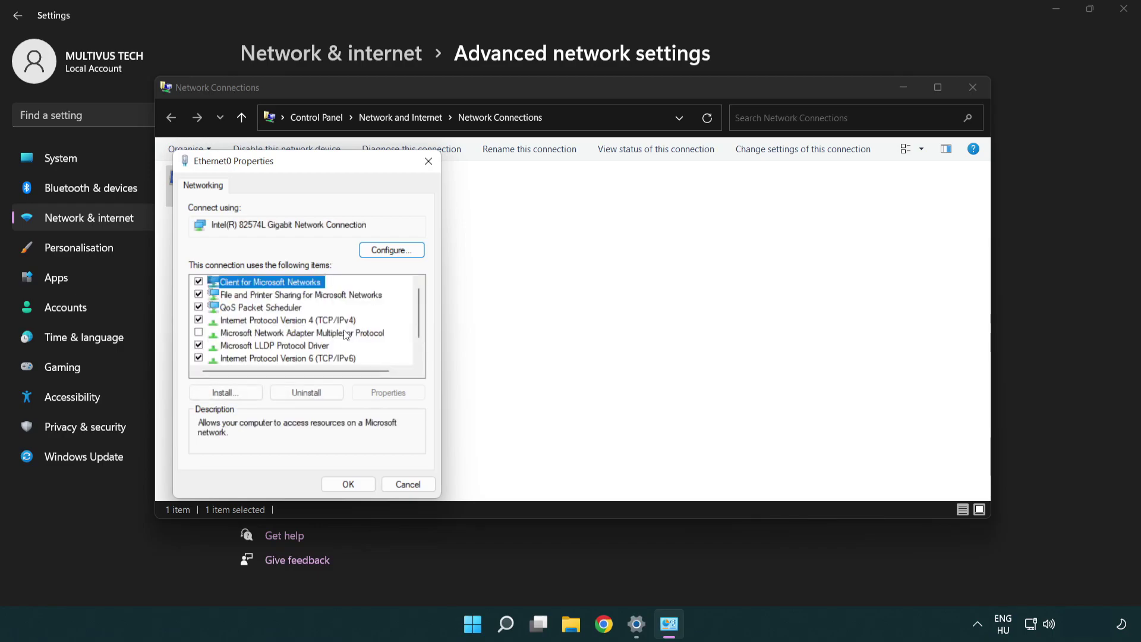
{"action": "left_click_drag", "start_coordinate": [294, 169], "coordinate": [552, 152]}
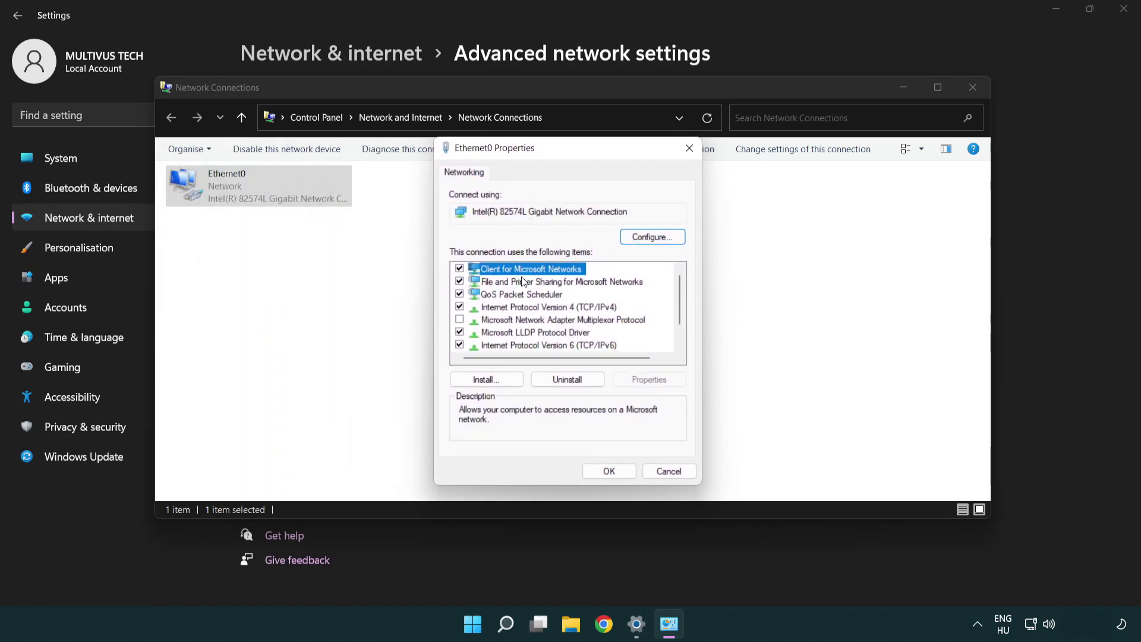
{"action": "left_click", "coordinate": [522, 307]}
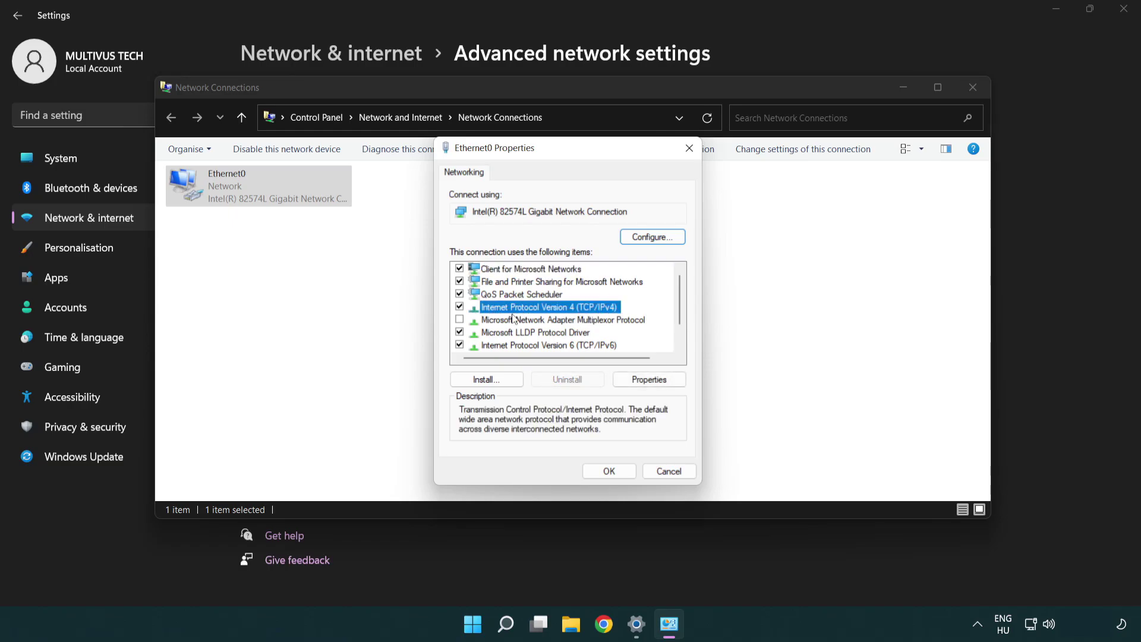
Step: Set Ethernet0's IPv4 DNS servers to 8.8.8.8 preferred and 8.8.4.4 alternative, and confirm
{"action": "left_click", "coordinate": [650, 381]}
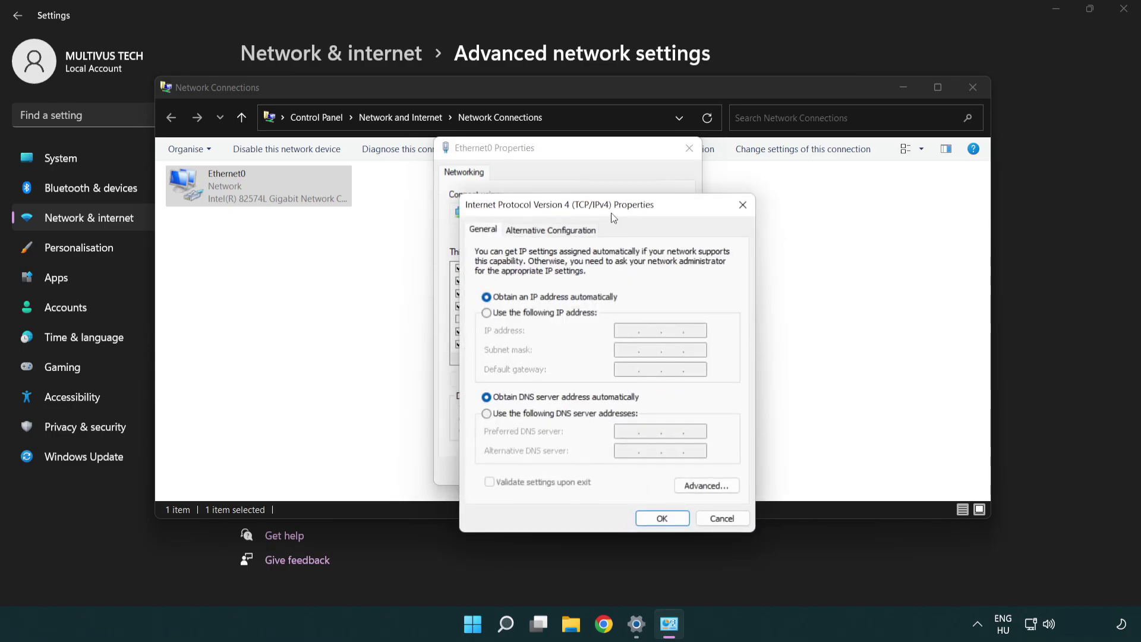
{"action": "left_click_drag", "start_coordinate": [614, 218], "coordinate": [573, 163]}
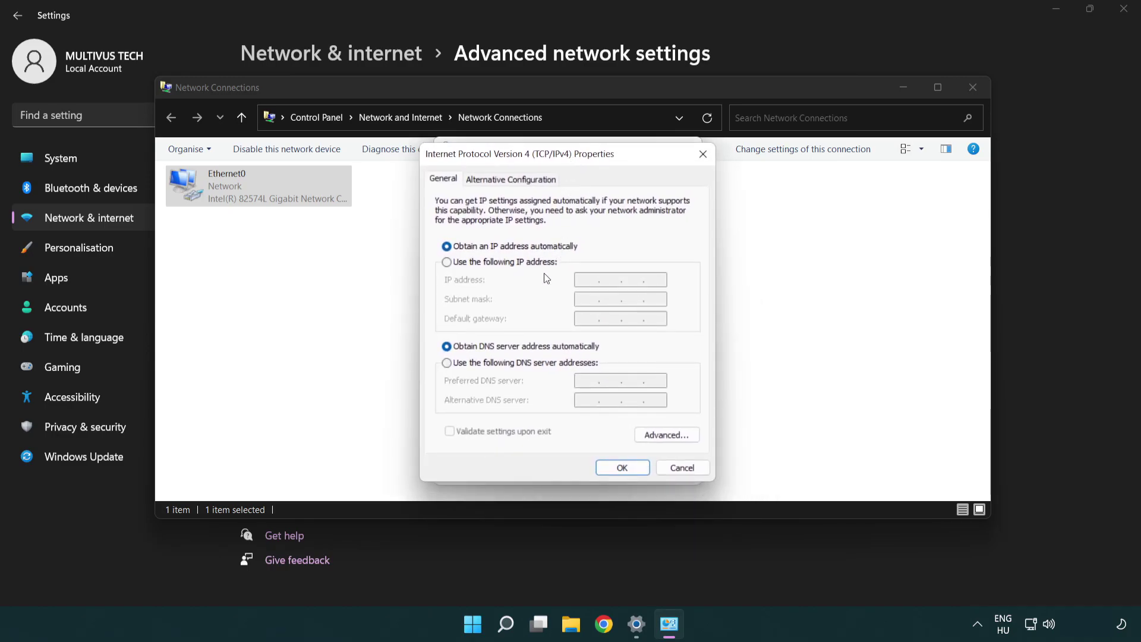
{"action": "left_click", "coordinate": [467, 364]}
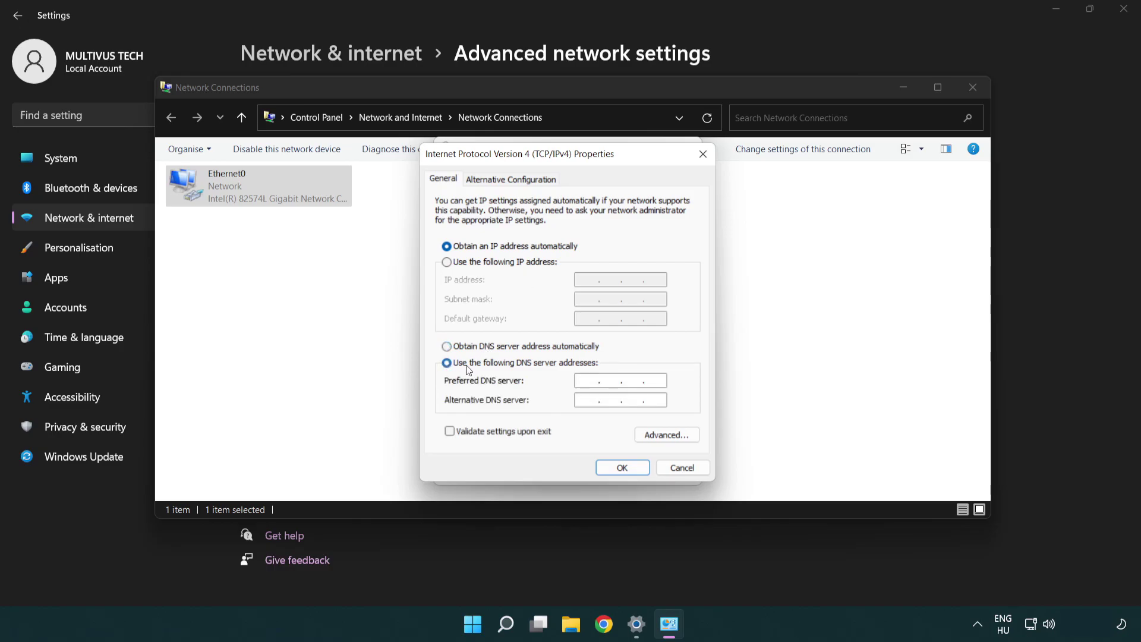
{"action": "left_click", "coordinate": [581, 381]}
{"action": "type", "text": "8.8.8.8"}
{"action": "left_click", "coordinate": [584, 398]}
{"action": "type", "text": "8 . 8 . 4 . 4"}
{"action": "left_click", "coordinate": [622, 472]}
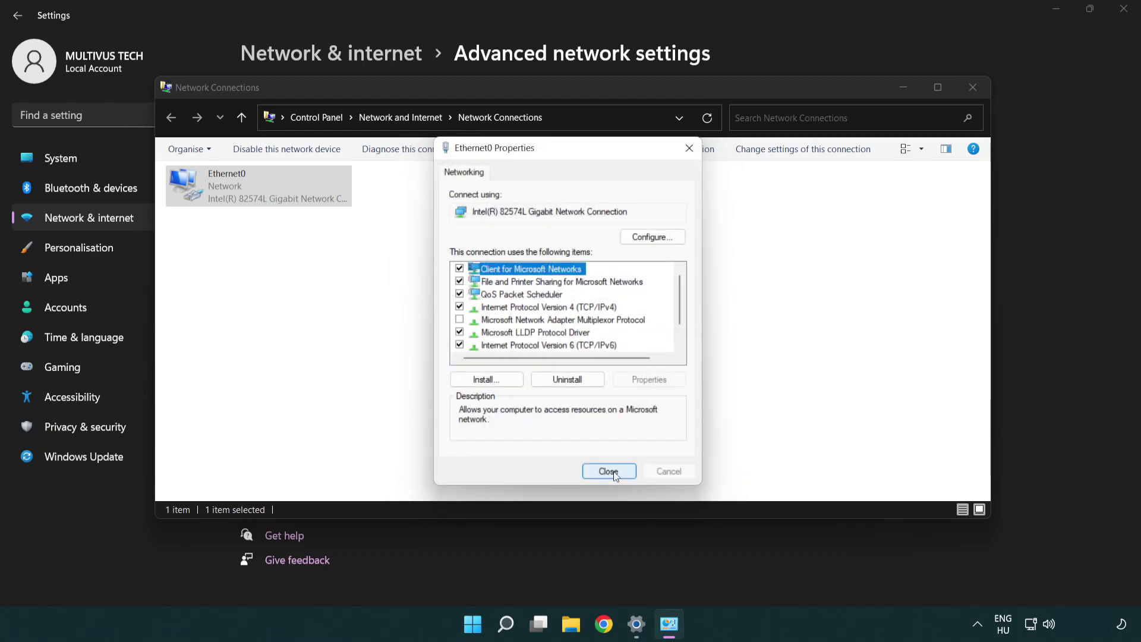
Step: Close Ethernet0 Properties, Network Connections and Settings, then show the Start menu's power options
{"action": "left_click", "coordinate": [614, 473]}
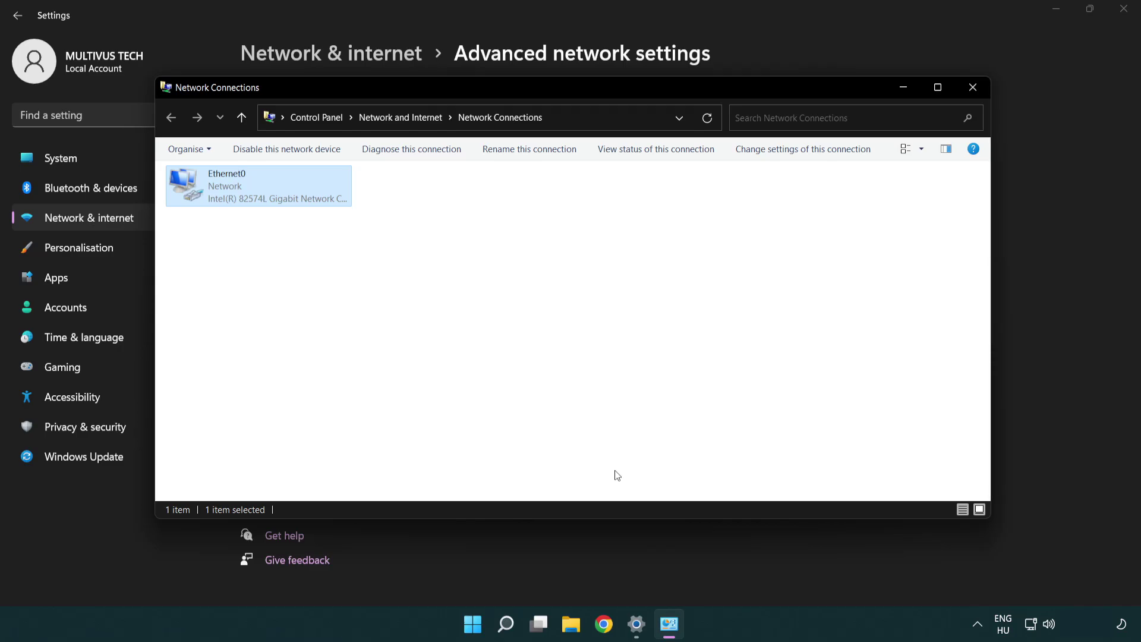
{"action": "left_click", "coordinate": [973, 89]}
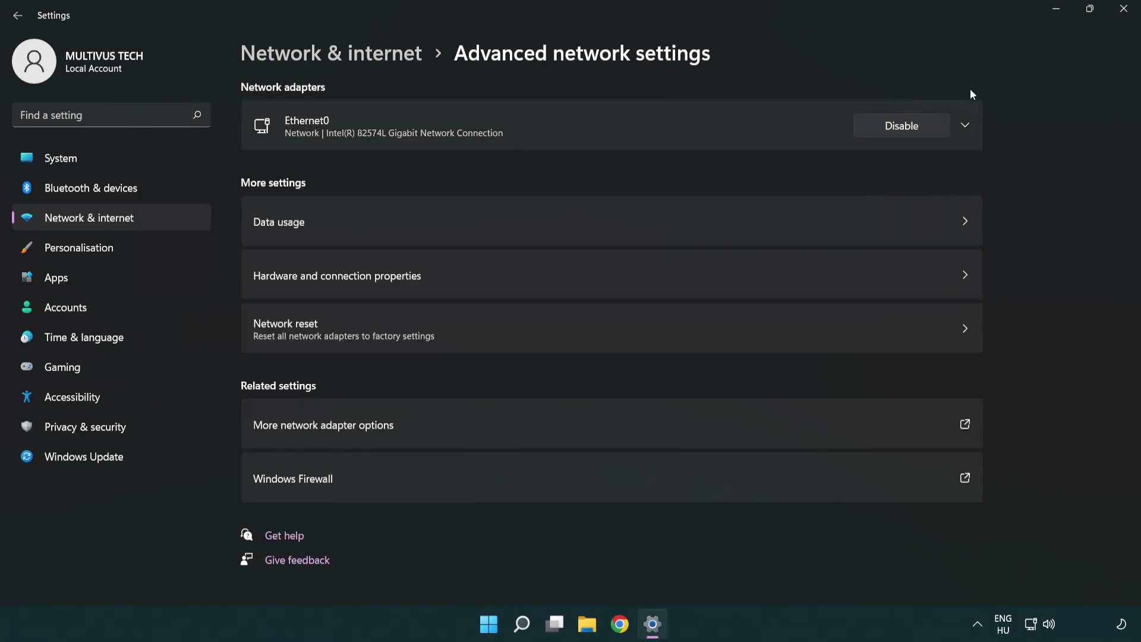
{"action": "left_click", "coordinate": [1126, 16]}
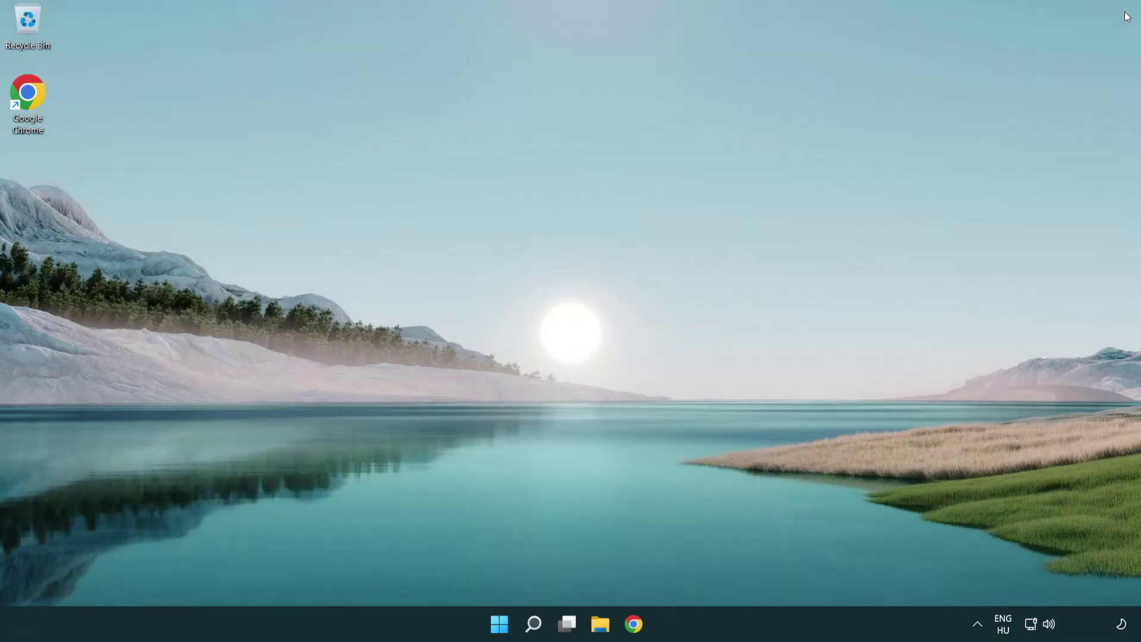
{"action": "left_click", "coordinate": [505, 625]}
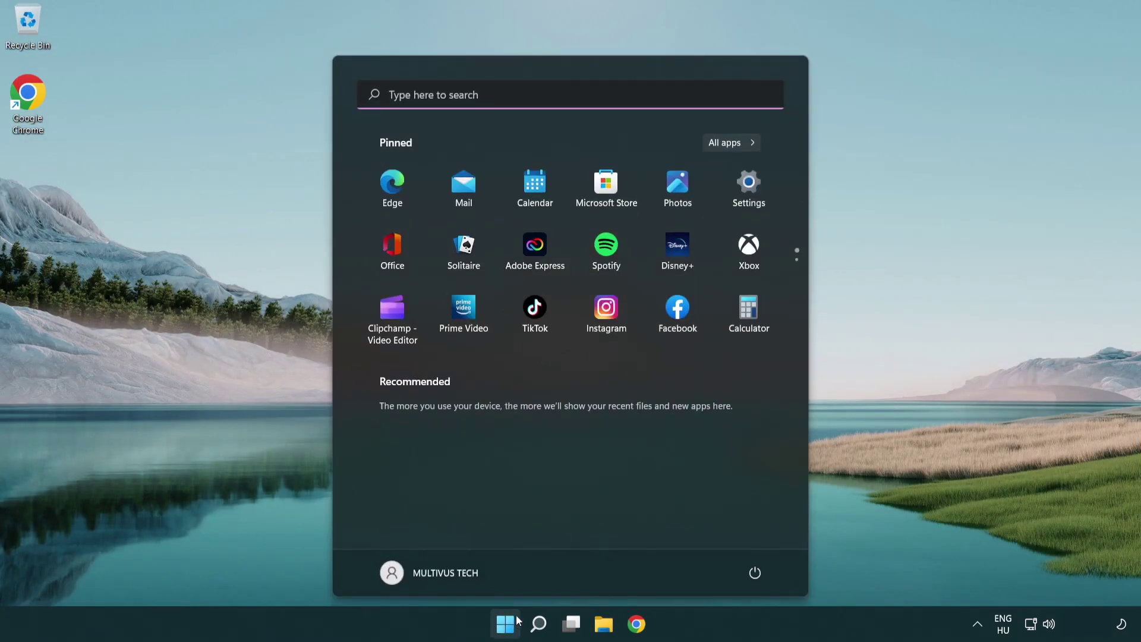
{"action": "left_click", "coordinate": [756, 573]}
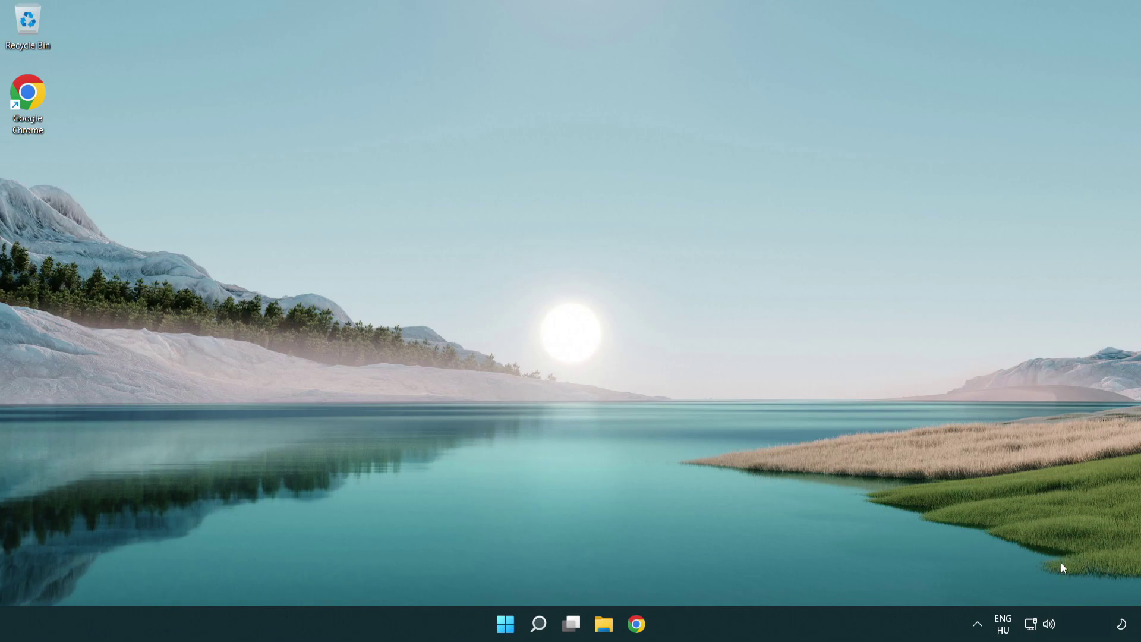
Step: Go from the tray network icon to the Network reset page under Advanced network settings
{"action": "right_click", "coordinate": [1032, 624]}
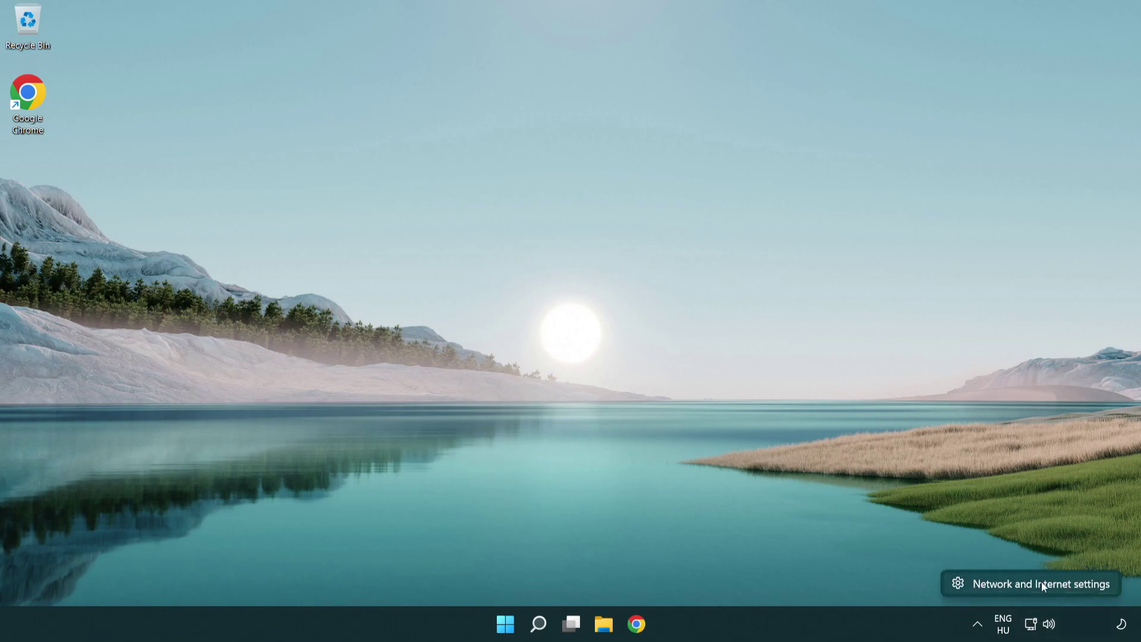
{"action": "left_click", "coordinate": [1043, 584]}
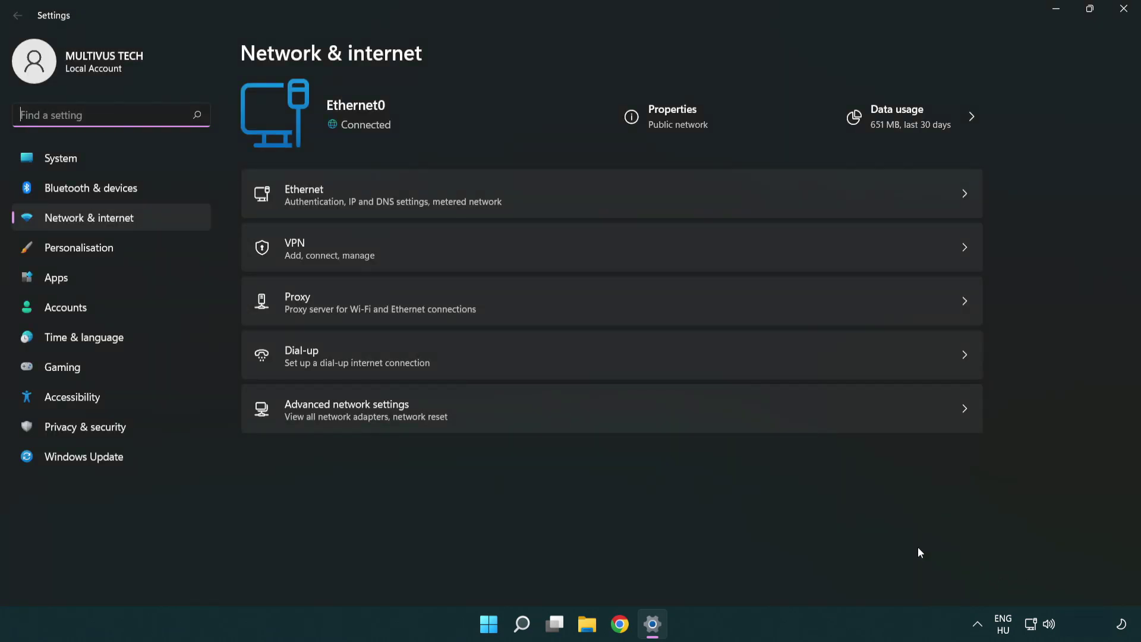
{"action": "left_click", "coordinate": [517, 413]}
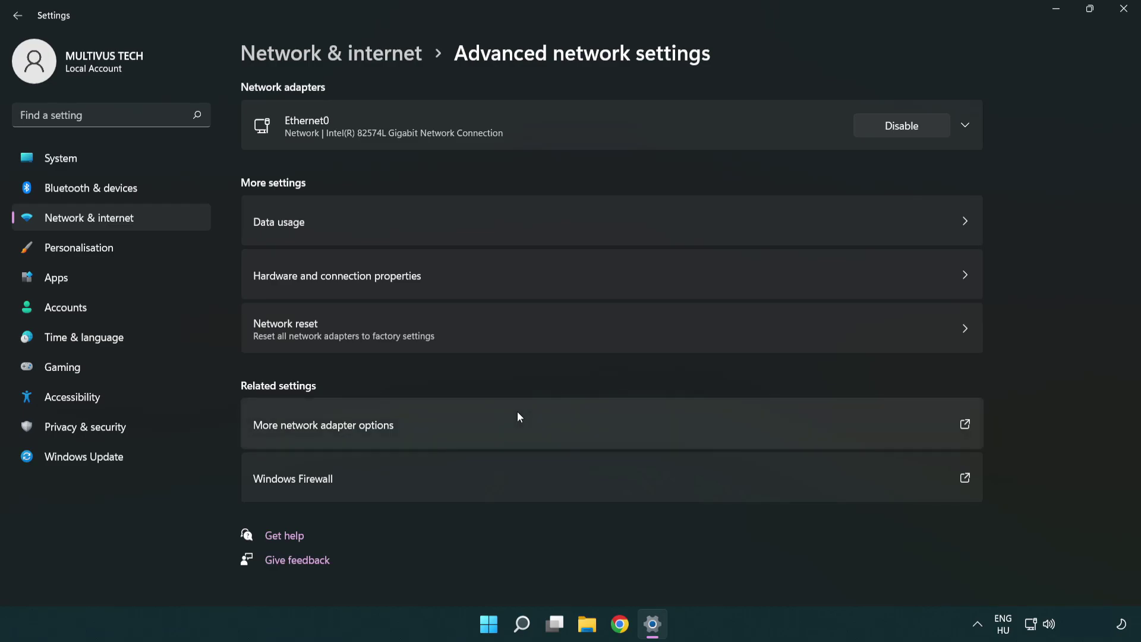
{"action": "left_click", "coordinate": [514, 338]}
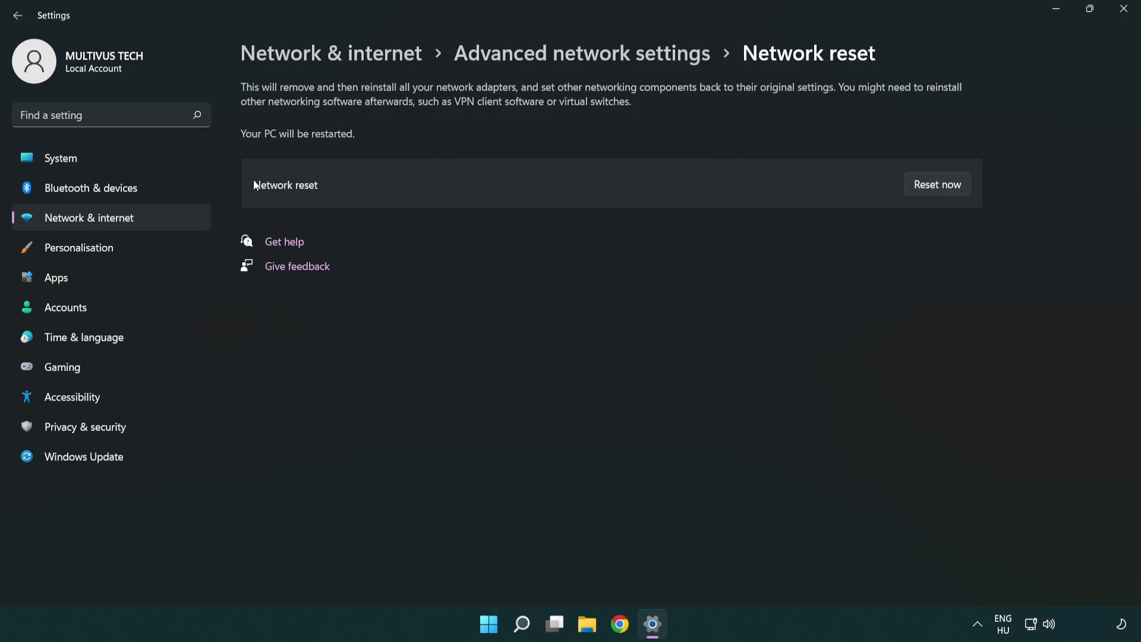
Step: Reset the network adapters, confirm with Yes, dismiss the five-minute shutdown notice, and close Settings
{"action": "left_click", "coordinate": [947, 186]}
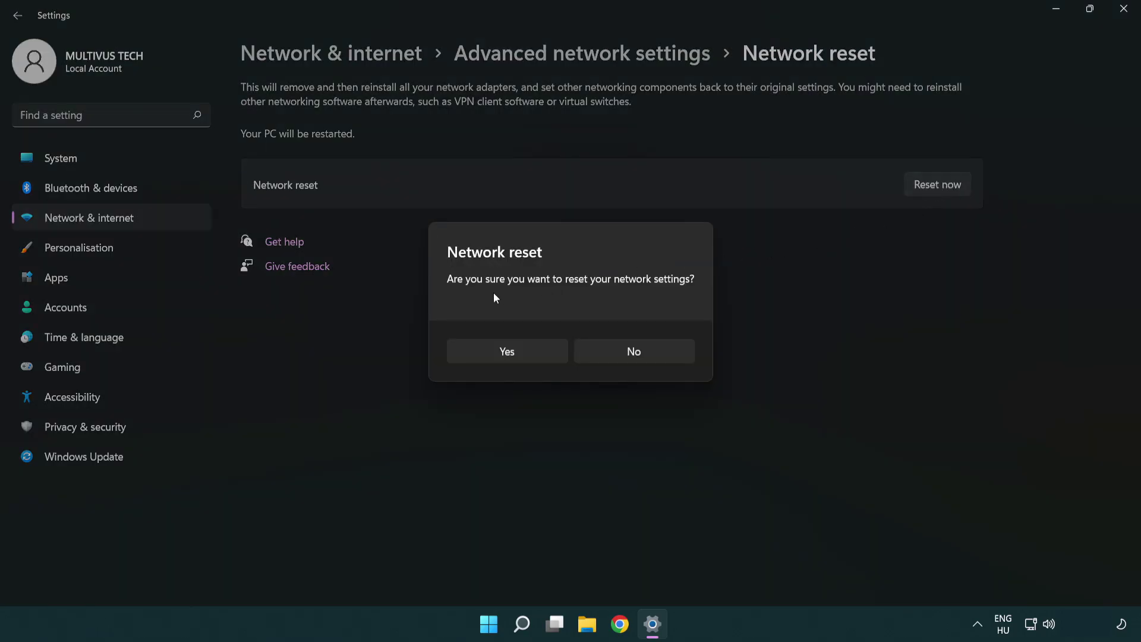
{"action": "left_click", "coordinate": [517, 359]}
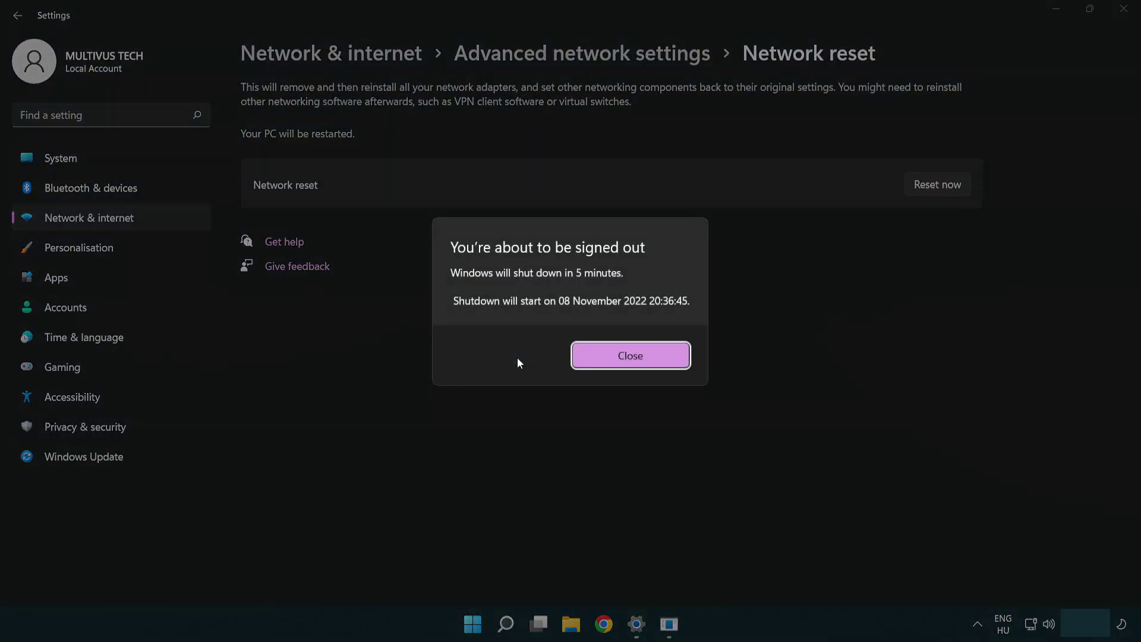
{"action": "left_click", "coordinate": [649, 357]}
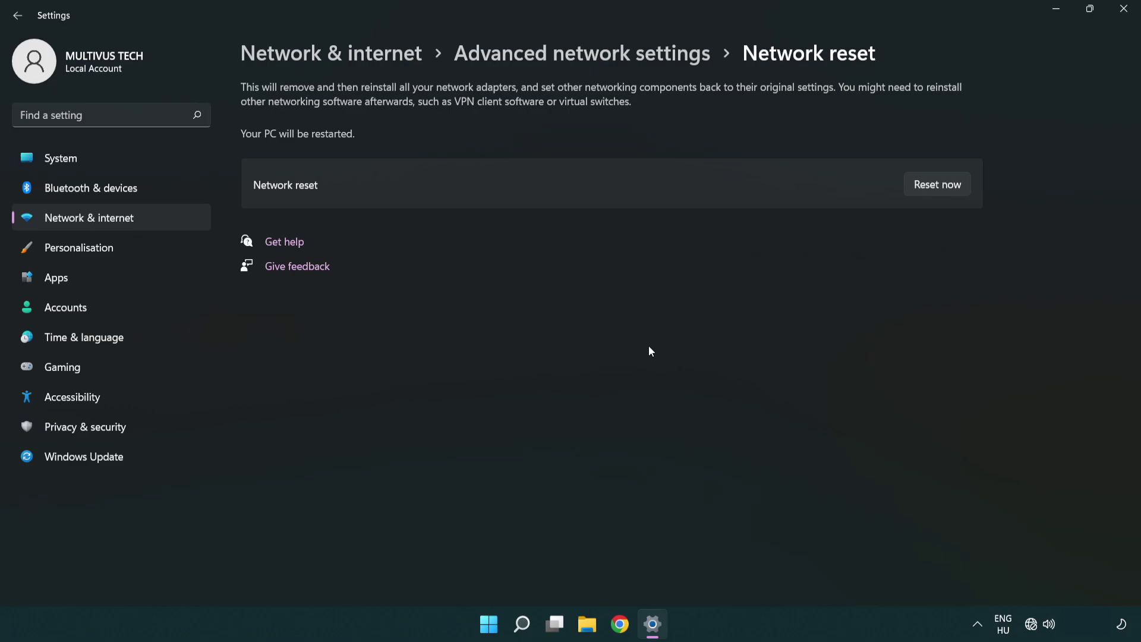
{"action": "left_click", "coordinate": [1122, 10]}
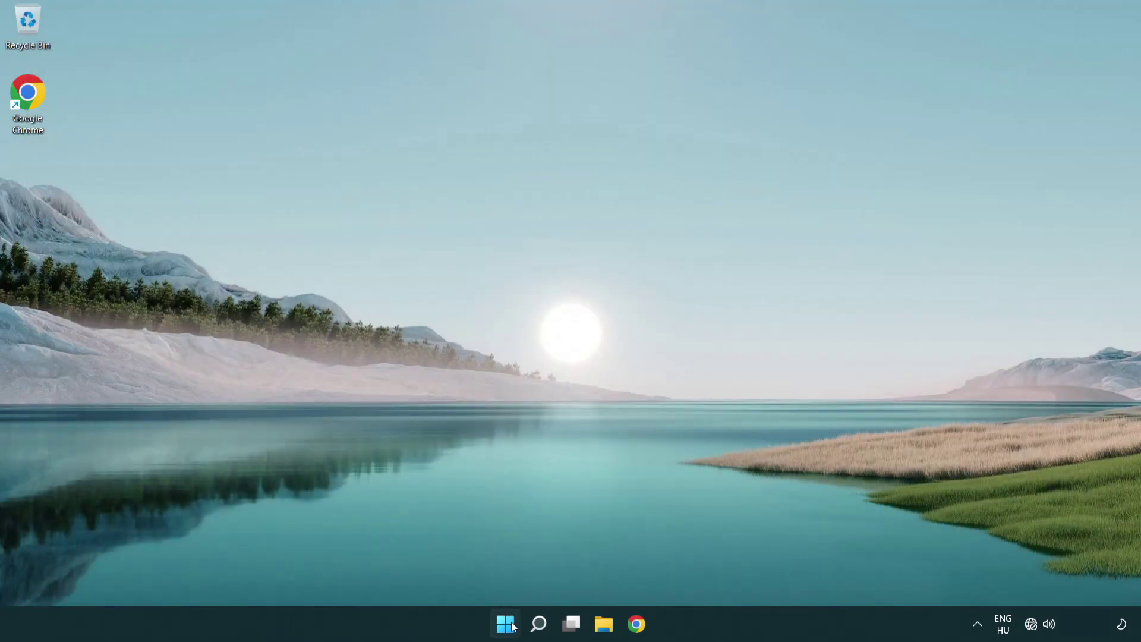
Step: Show the Sleep, Shut down and Restart choices from the Start menu's power button
{"action": "left_click", "coordinate": [513, 627]}
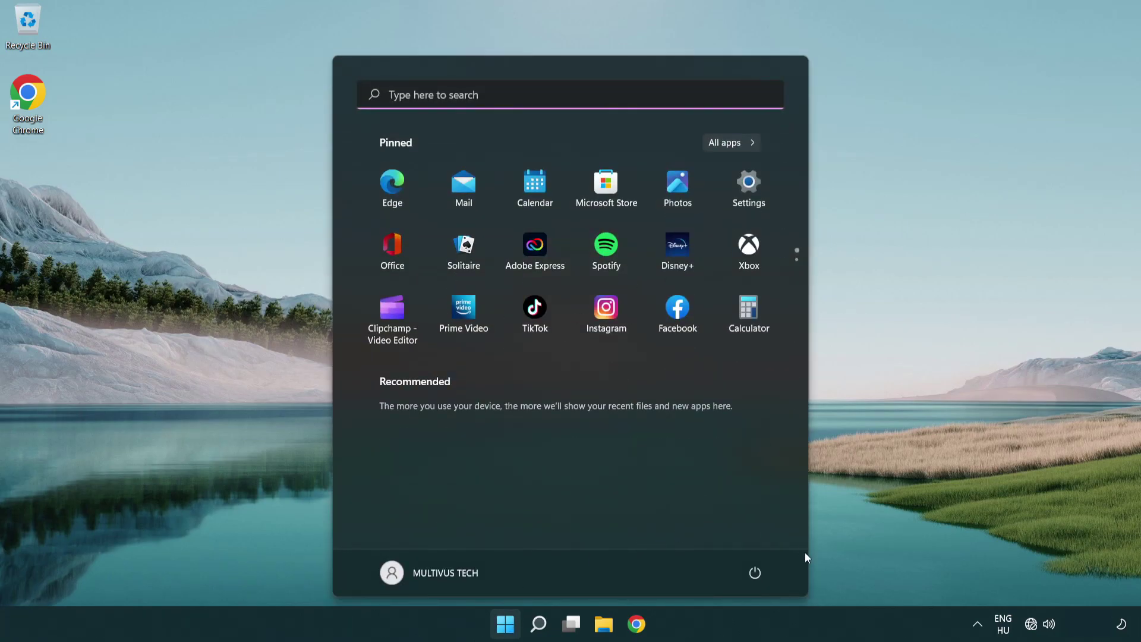
{"action": "left_click", "coordinate": [755, 574]}
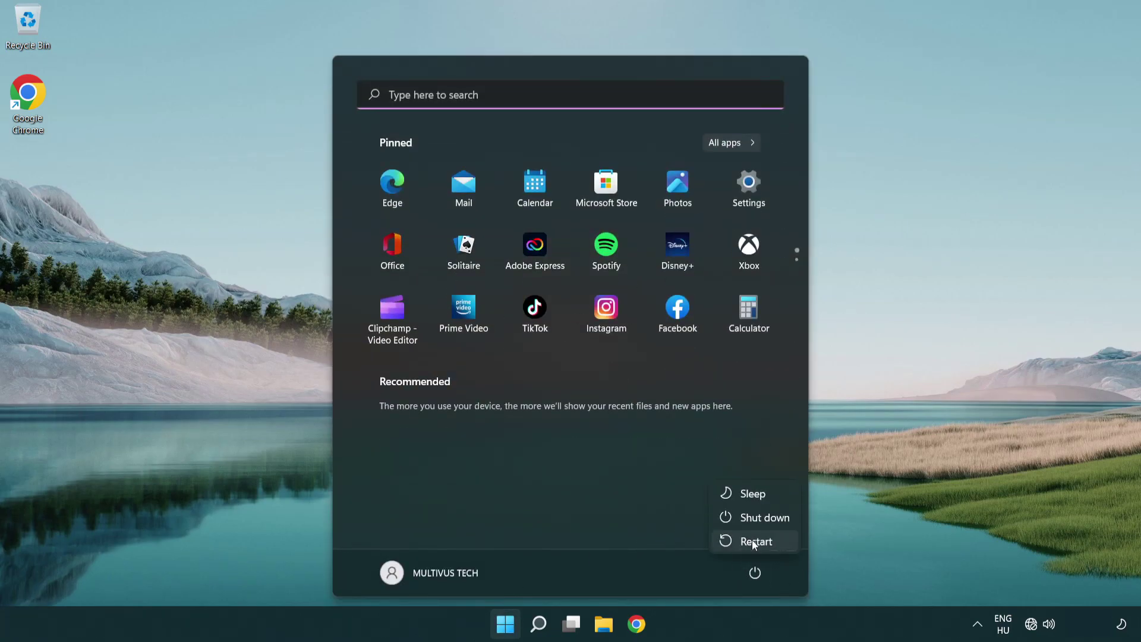